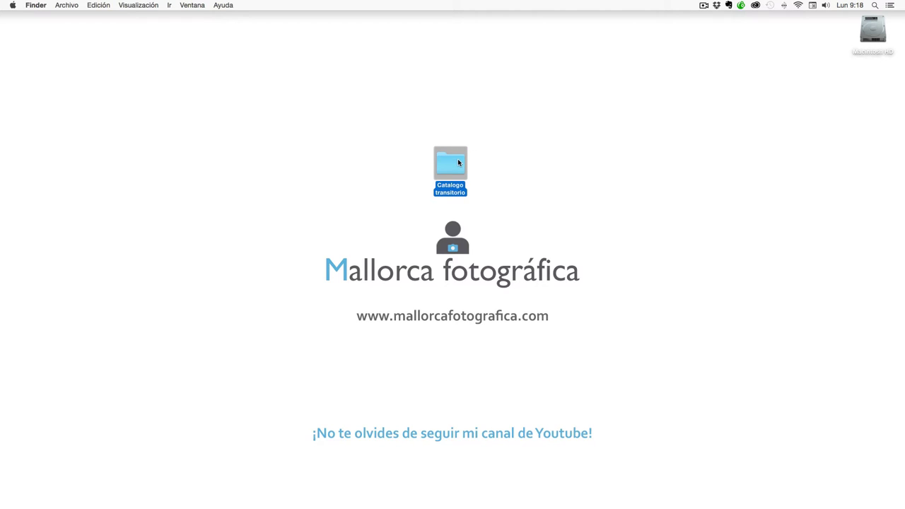
Browse the Carnatje niebla 29-03-2016 photos in Catalogo transitorio's Desktop folder, then return to Lightroom
double_click(457, 162)
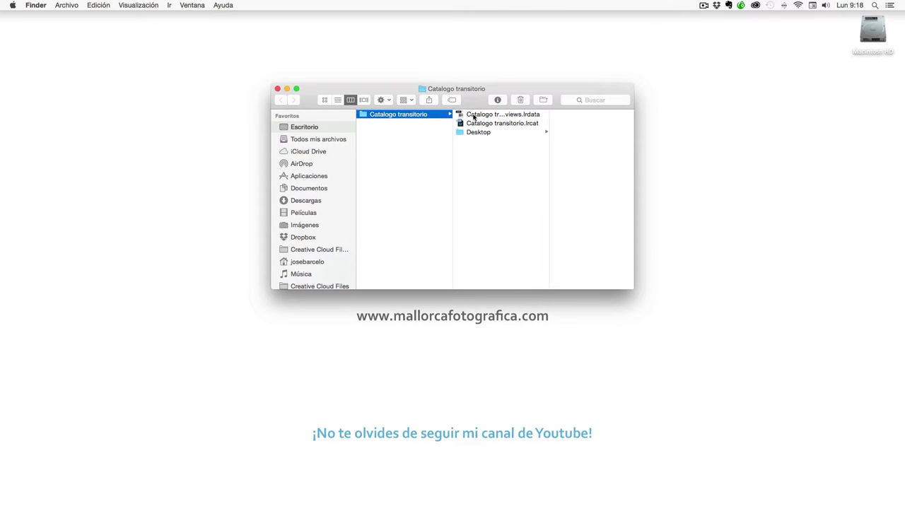
left_click(473, 135)
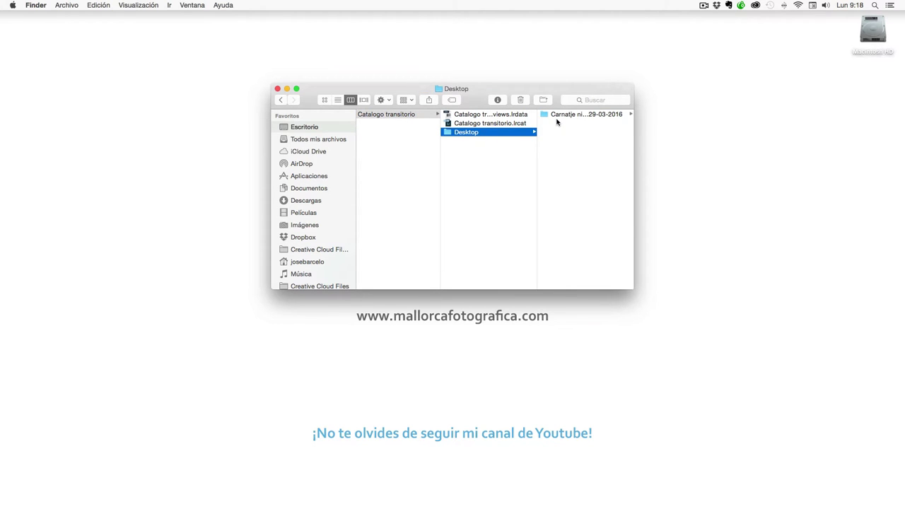
left_click(559, 115)
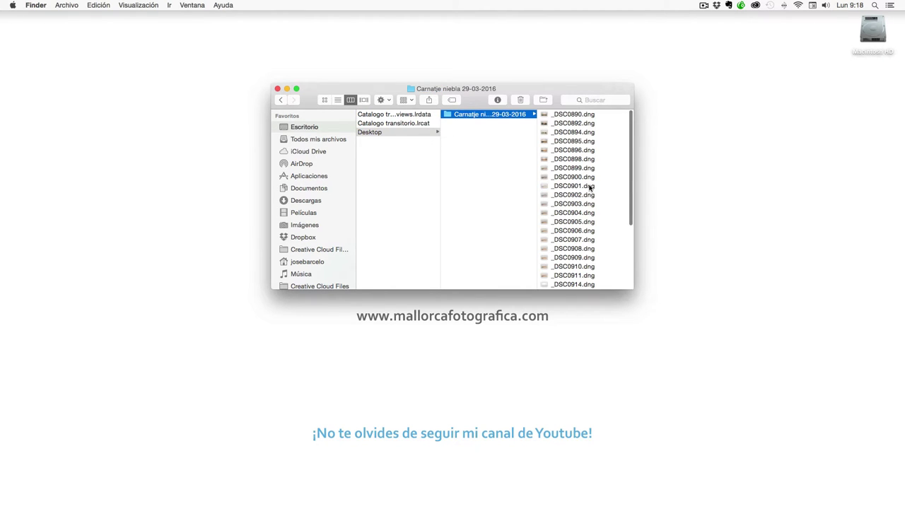
scroll(591, 186, "down", 5)
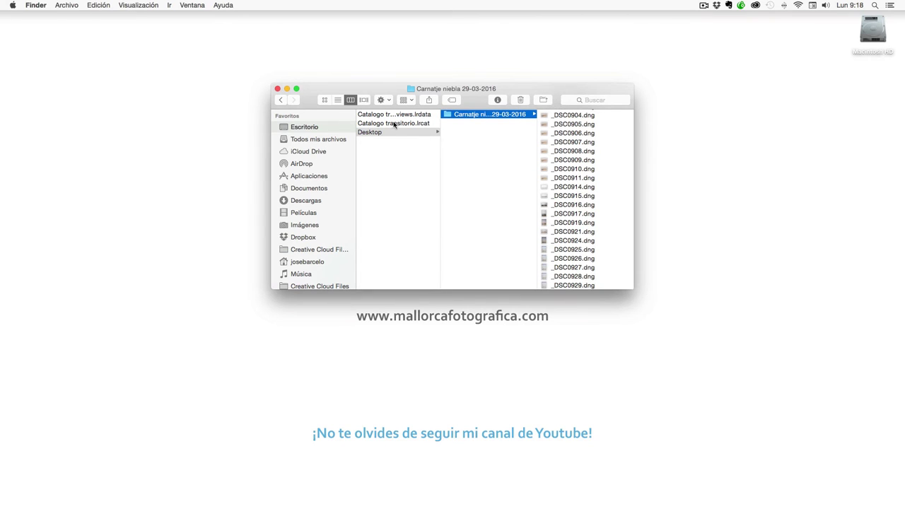
left_click(277, 90)
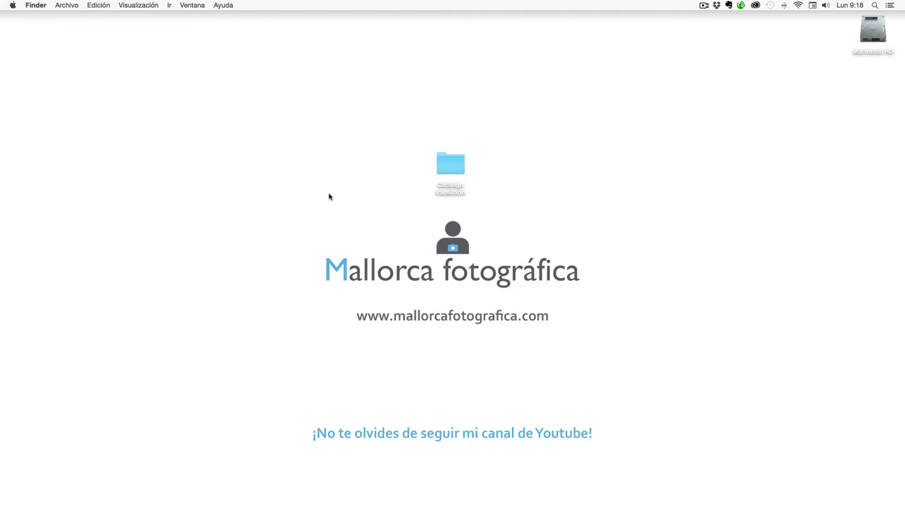
key("super+Tab")
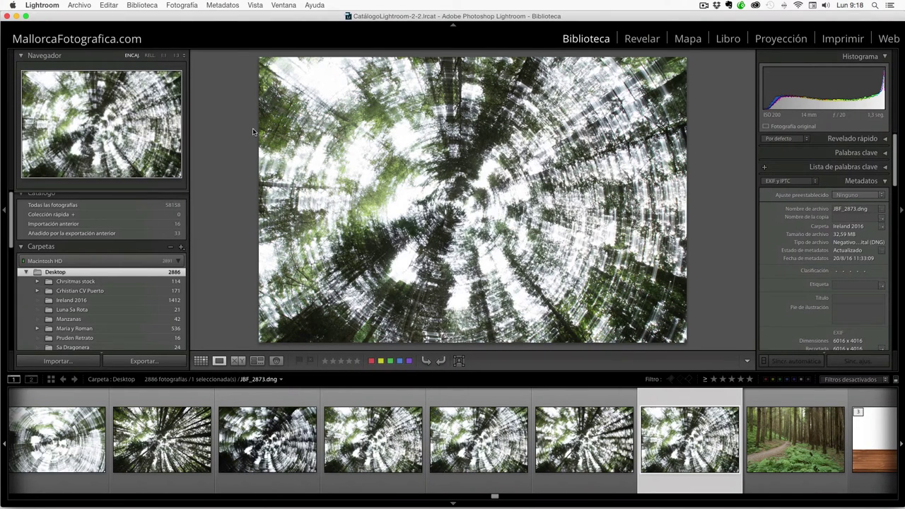
Start Importar desde otro catálogo and select Catalogo transitorio.lrcat in the Catalogo transitorio folder
left_click(76, 6)
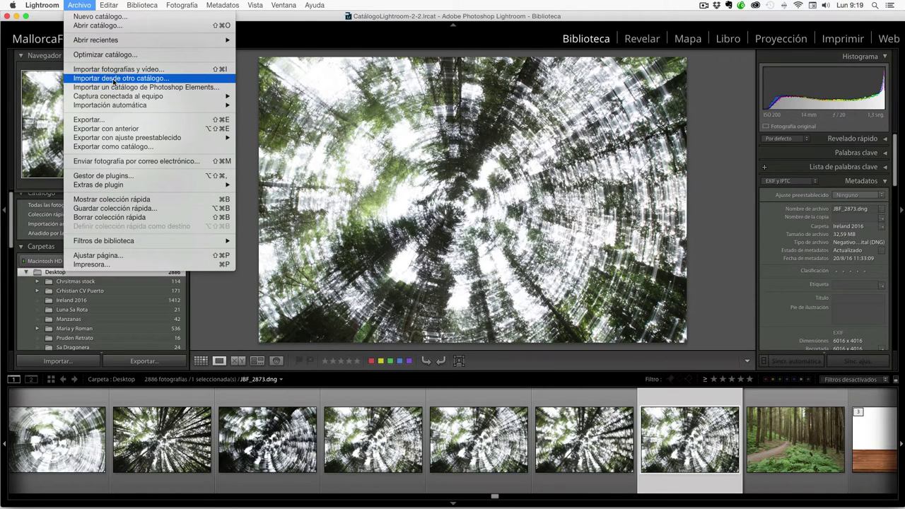
left_click(156, 79)
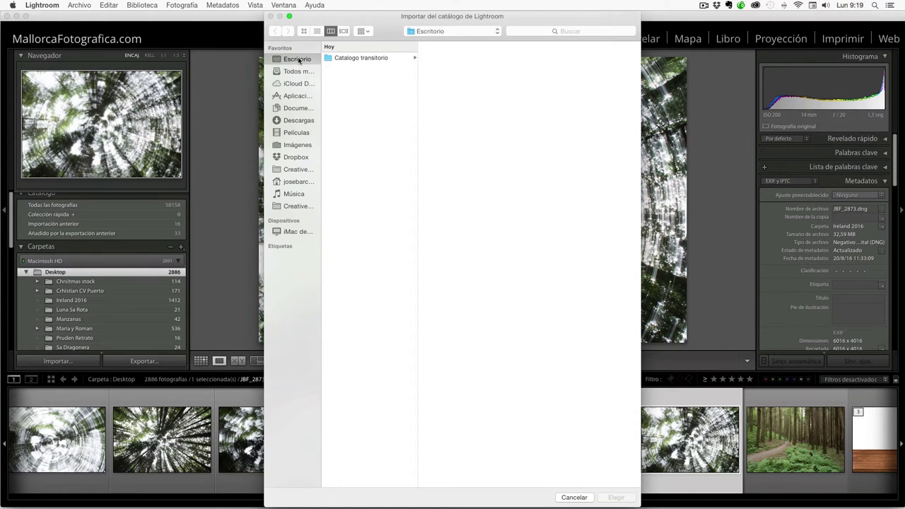
left_click(360, 61)
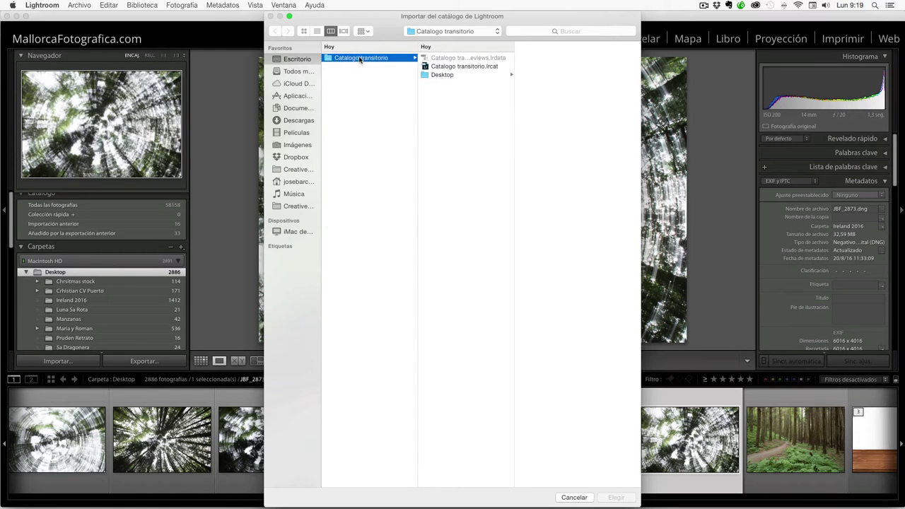
left_click(475, 67)
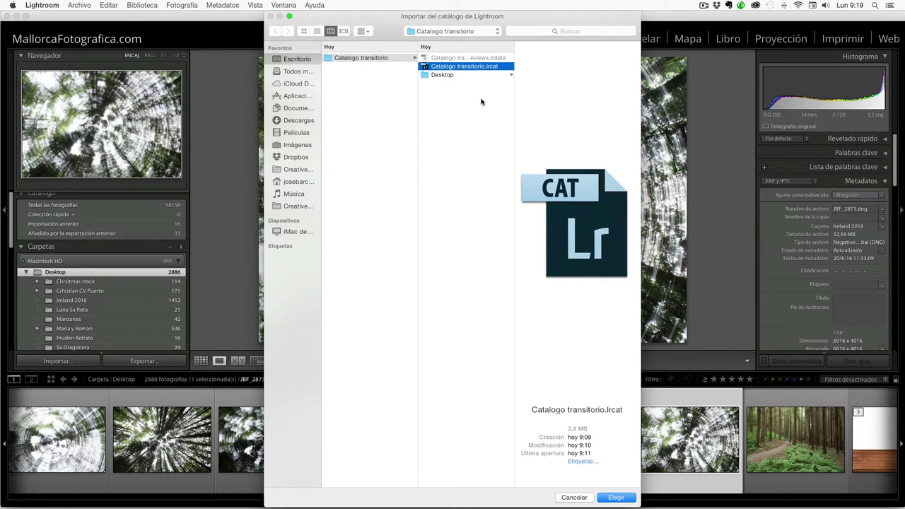
Import all 31 photos with all folders ticked, copying new photos to Escritorio
left_click(616, 498)
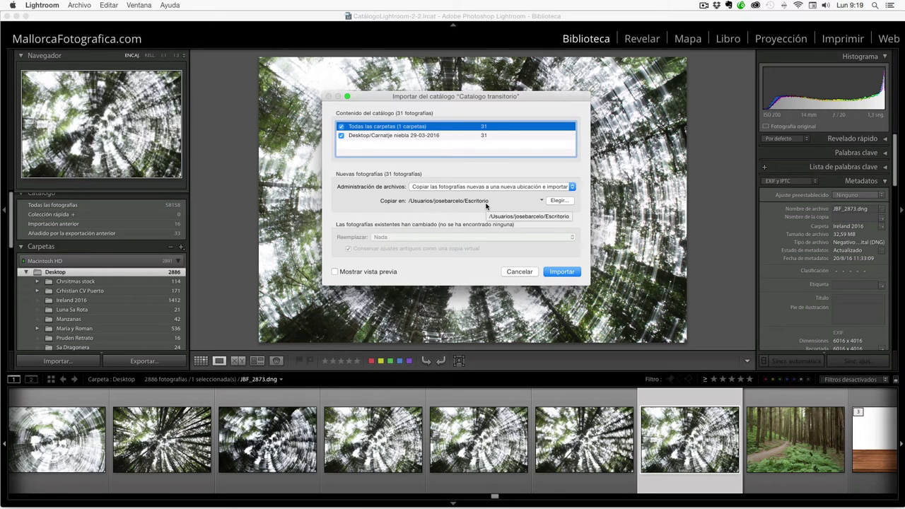
left_click(565, 274)
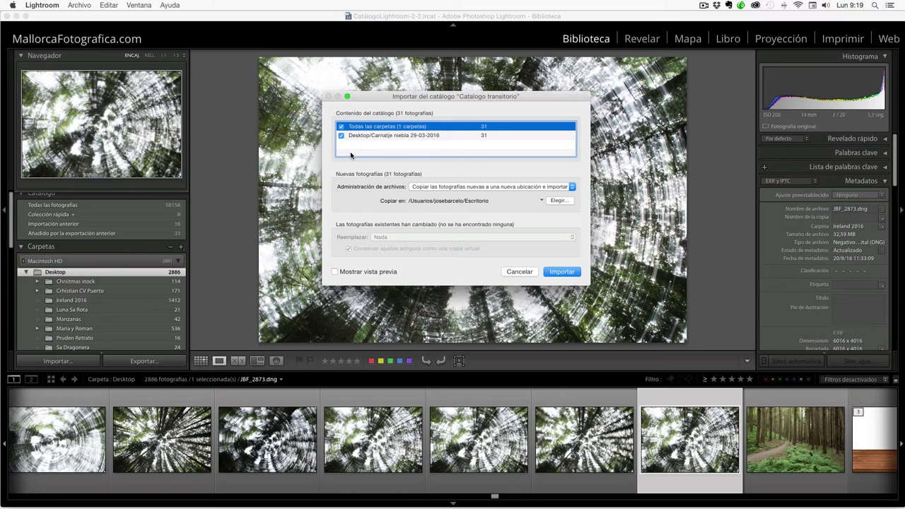
left_click(342, 136)
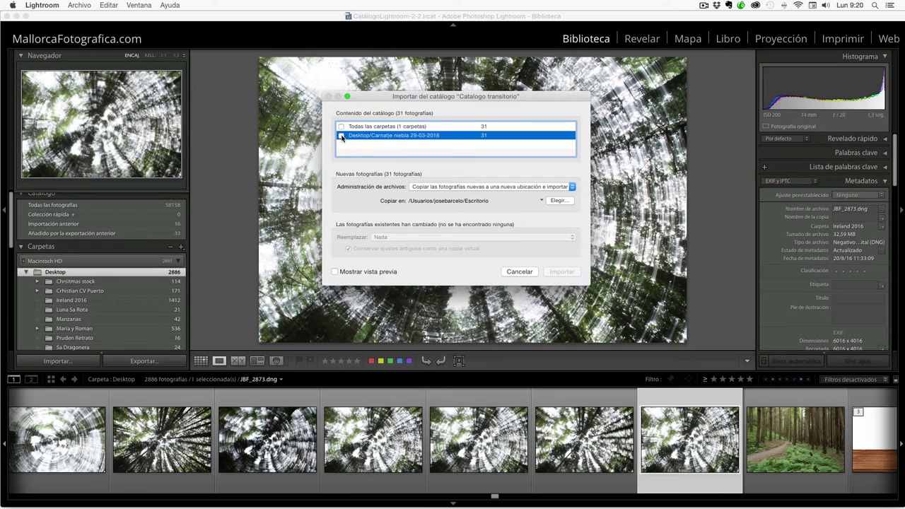
left_click(341, 136)
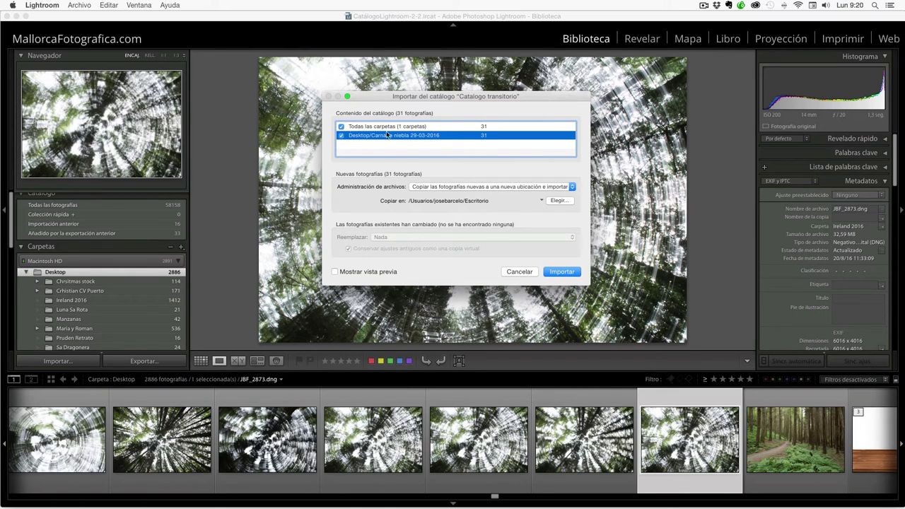
left_click(559, 272)
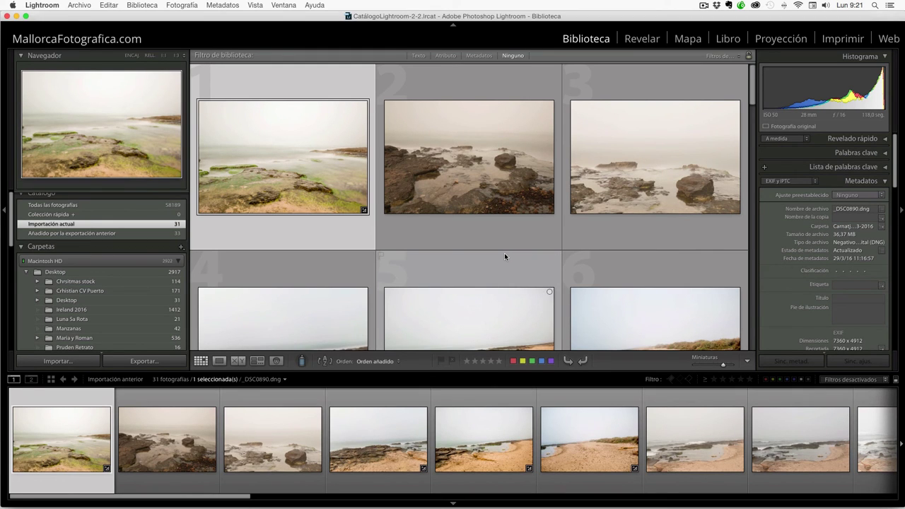
Expand the Desktop subfolder in Carpetas to show the Carnatje niebla 29-03-2016 folder
scroll(124, 263, "down", 2)
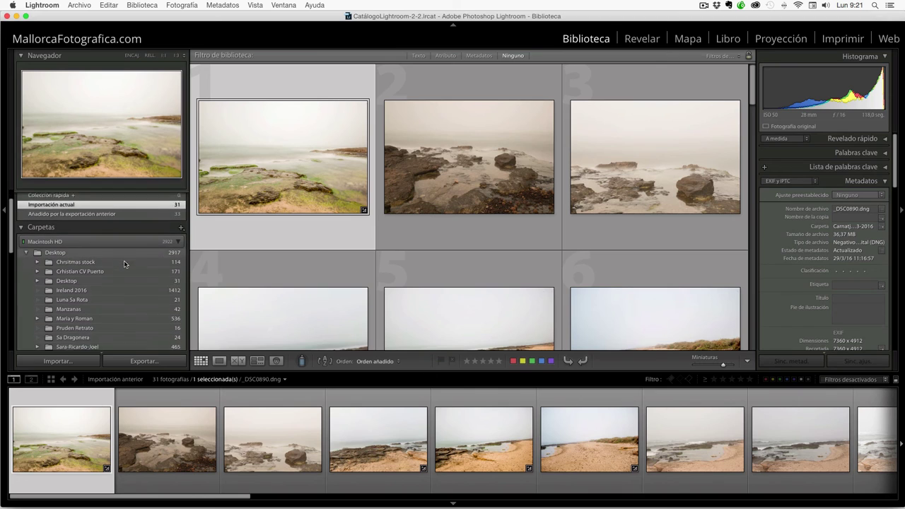
scroll(124, 264, "down", 1)
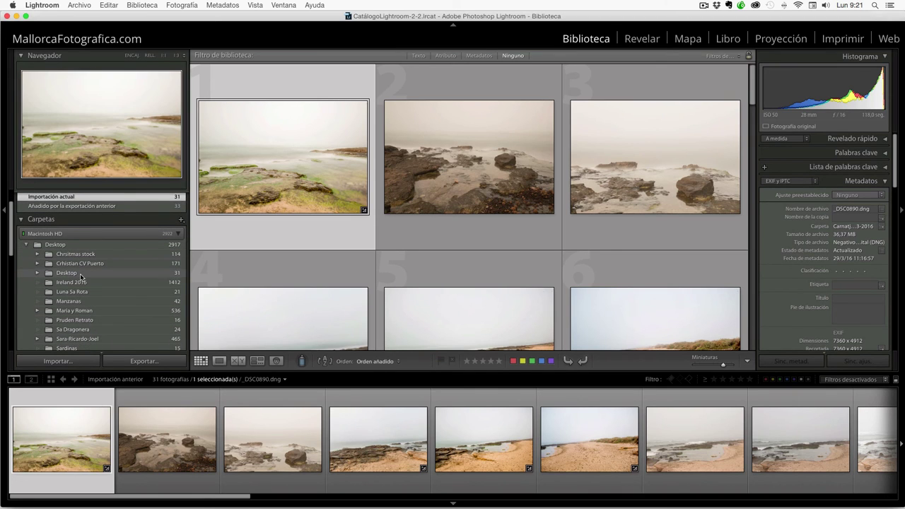
left_click(36, 276)
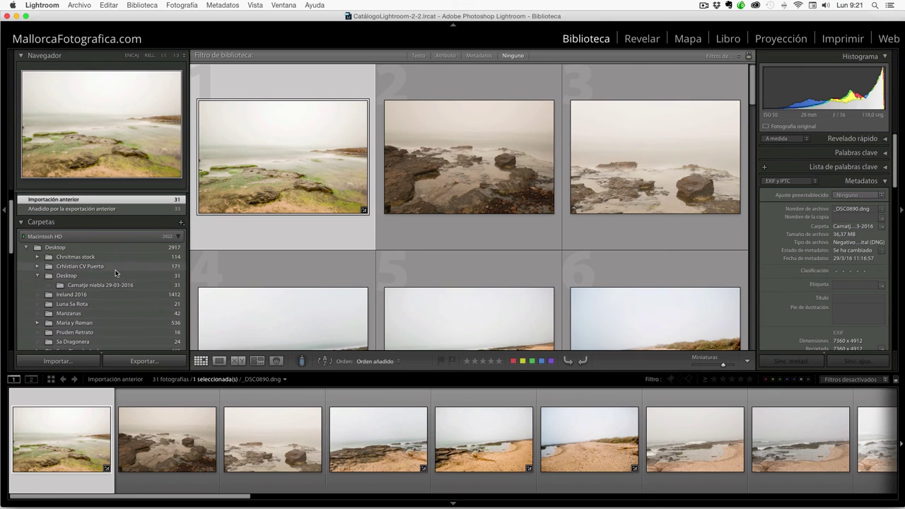
scroll(92, 272, "down", 2)
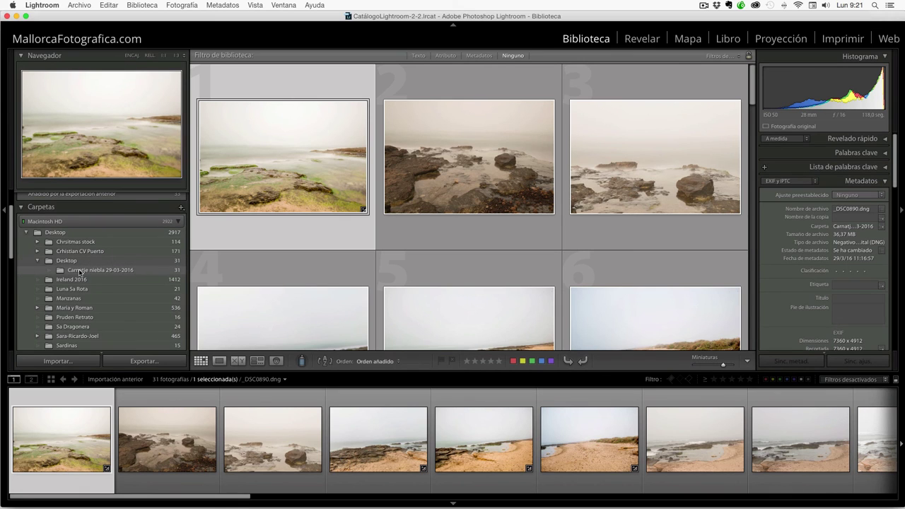
Drag Carnatje niebla 29-03-2016 onto the top Desktop folder and dismiss the already-exists alert
left_click_drag(80, 273, 55, 233)
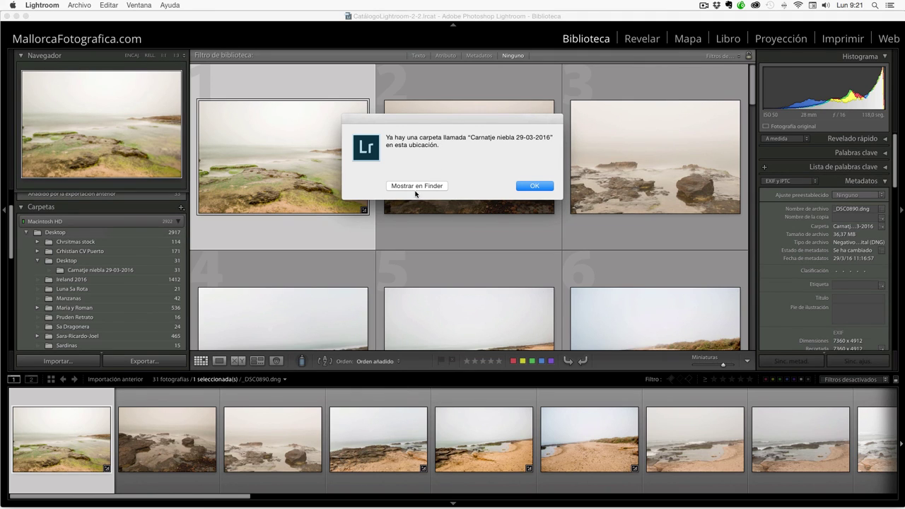
left_click(546, 189)
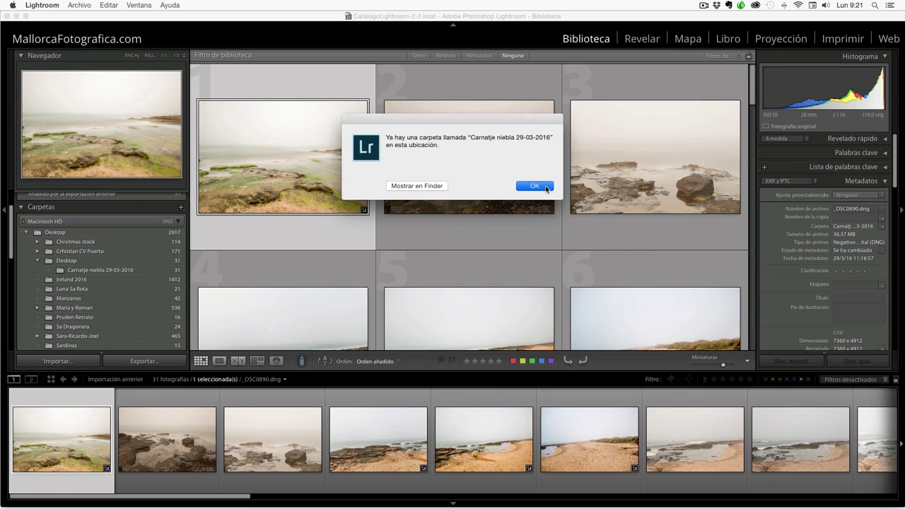